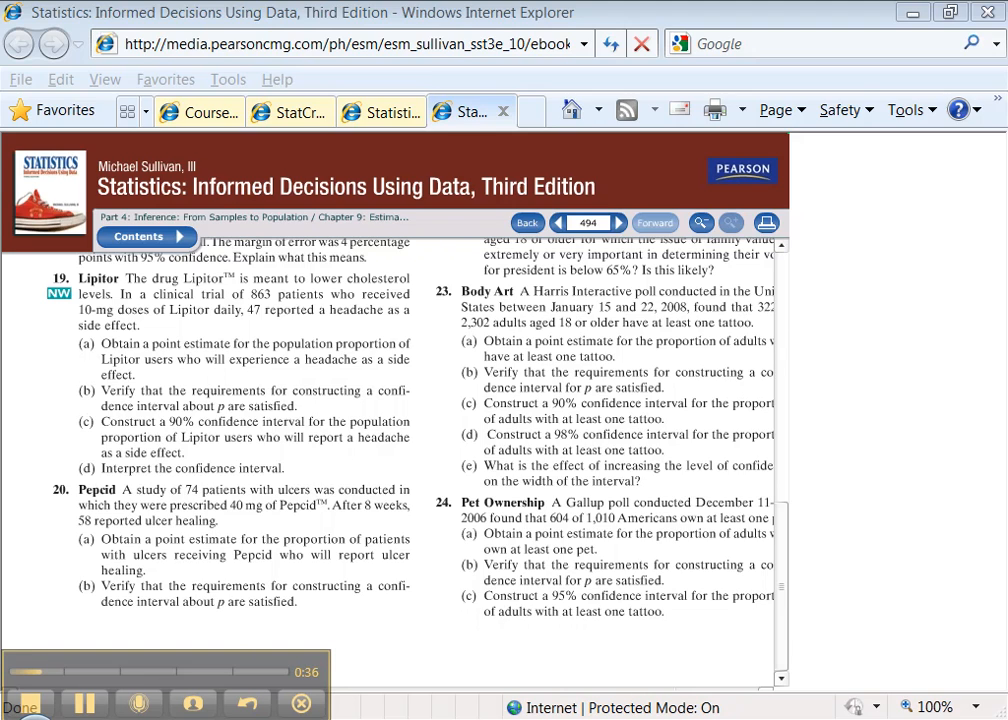
Switch to the Excel workbook, shrink its window to sit beside the textbook, and select the lower and upper limits in A21:B22
key("alt+Tab")
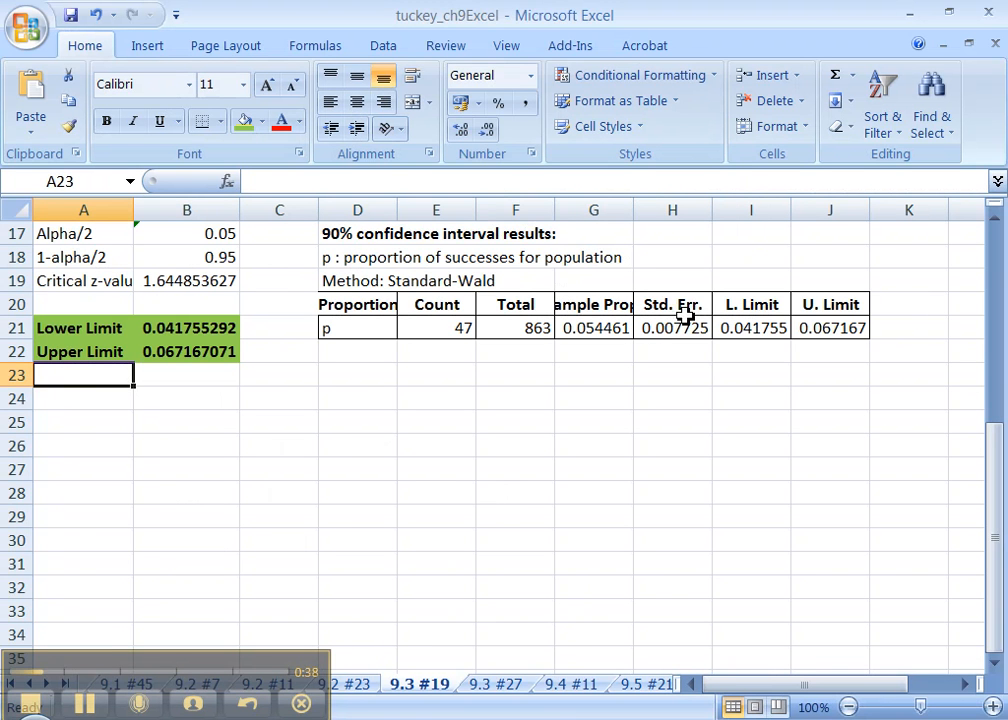
left_click_drag(198, 353, 145, 330)
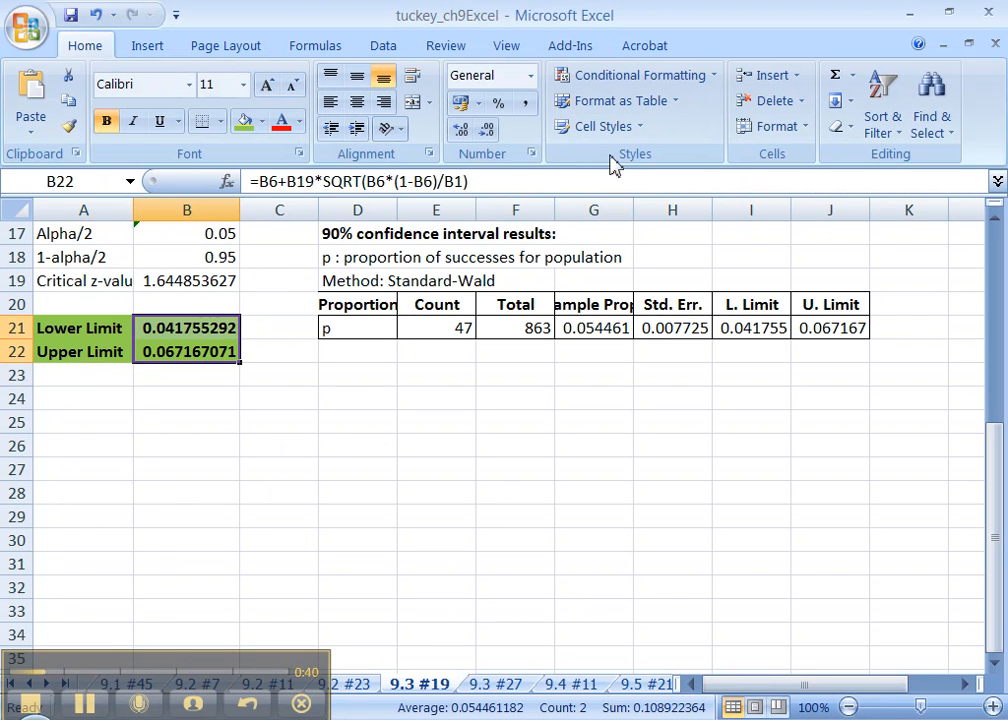
left_click(942, 12)
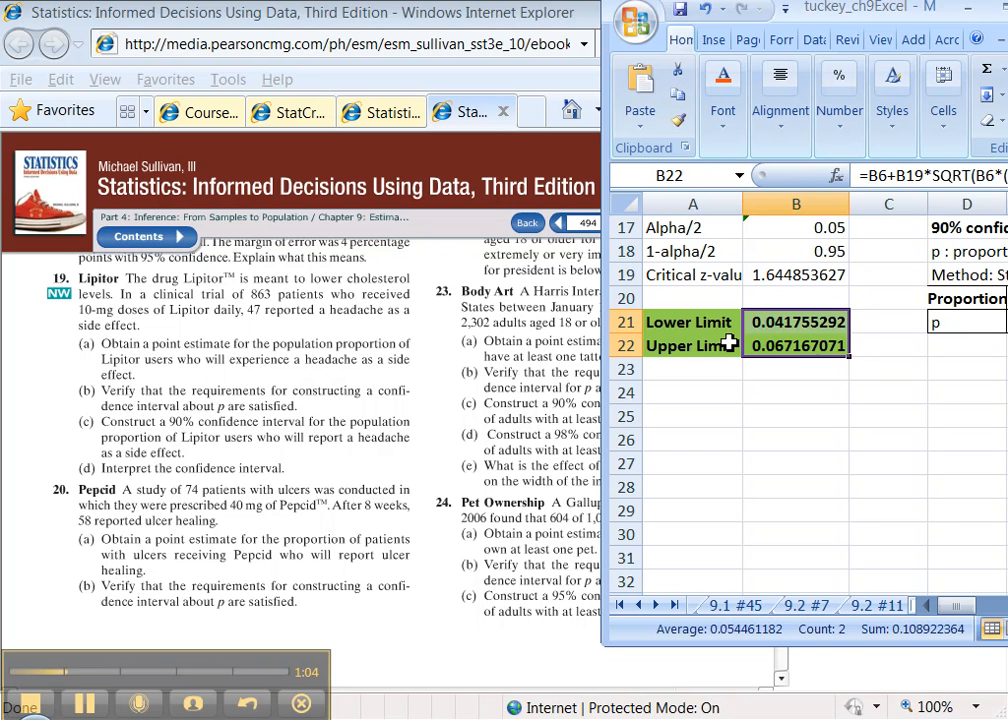
left_click_drag(729, 343, 750, 321)
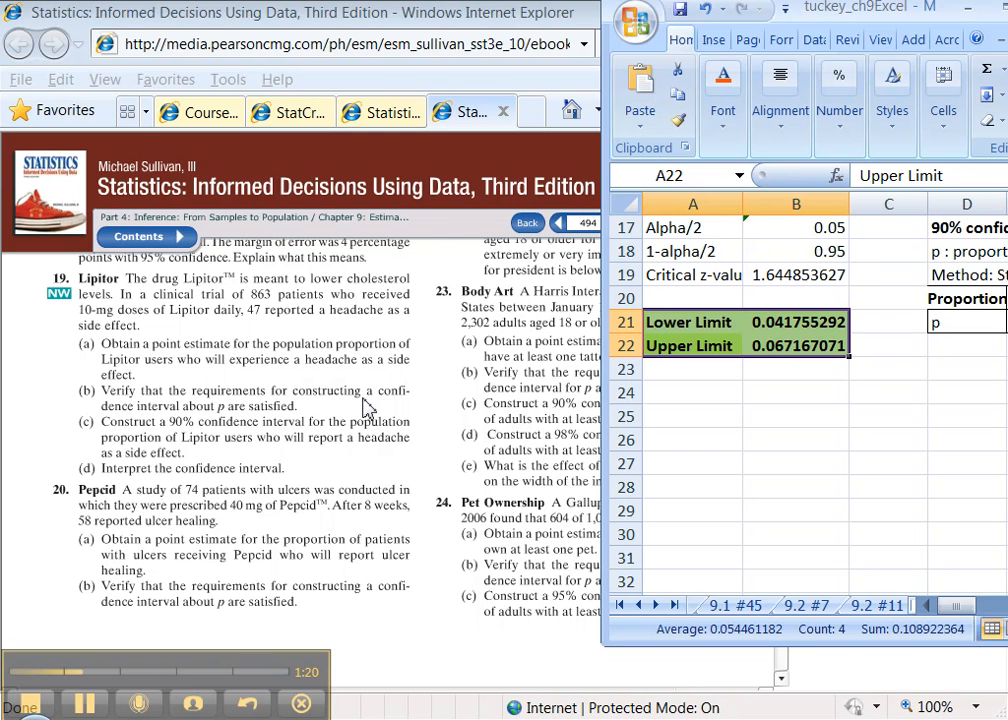
Open the 9.3 #27 worksheet in the workbook
left_click(342, 433)
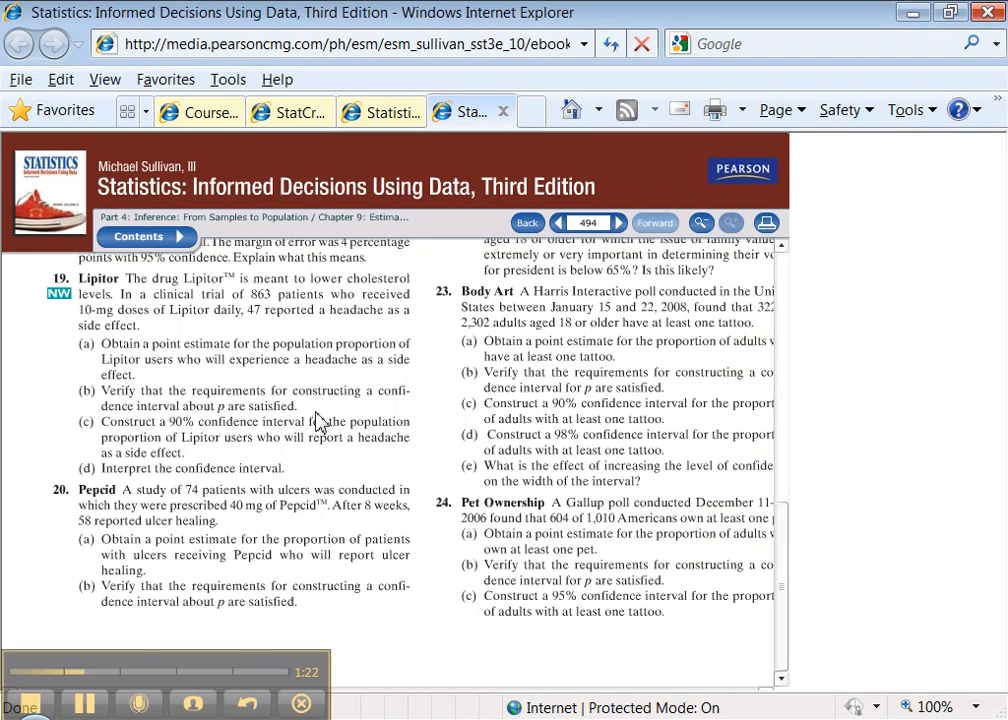
left_click(425, 718)
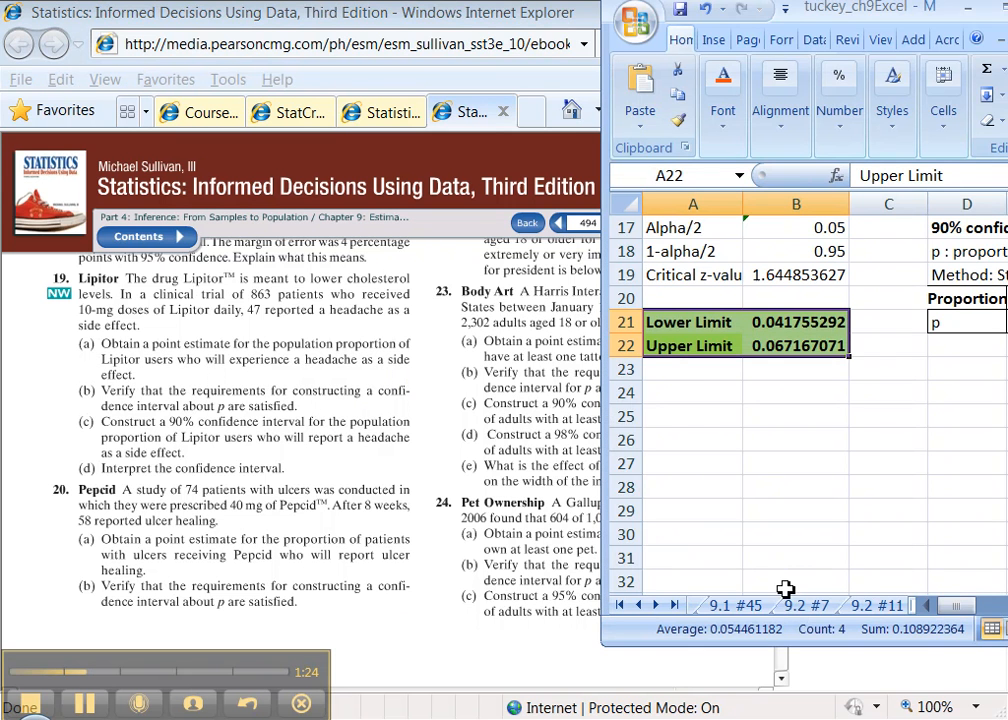
left_click(895, 606)
left_click(895, 606)
left_click(890, 606)
left_click(886, 606)
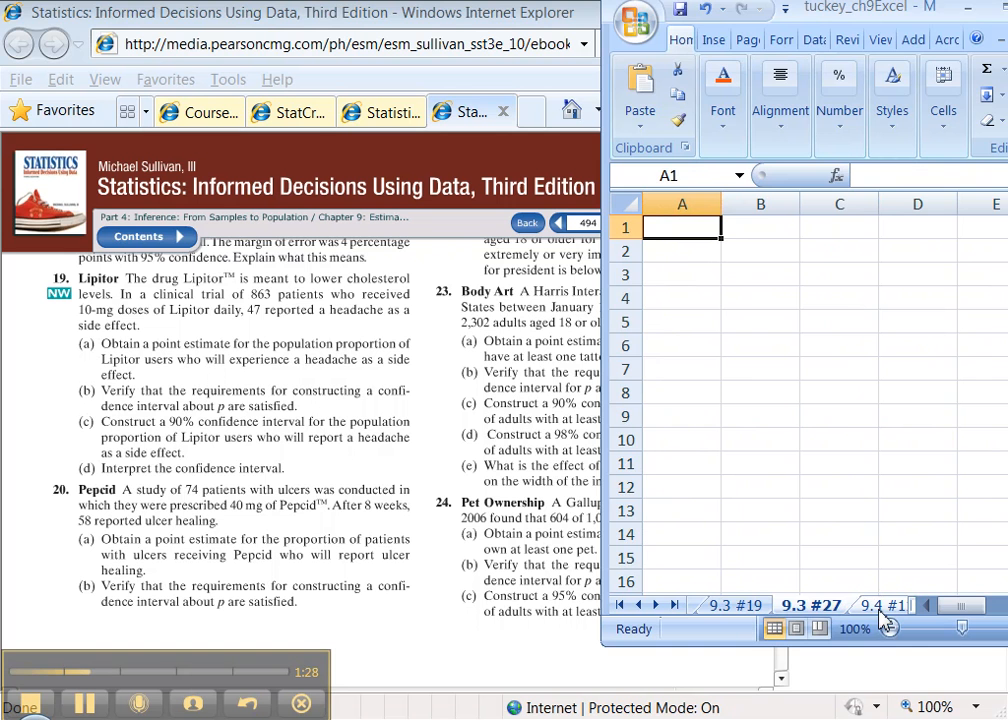
Switch to the online textbook in Internet Explorer and find exercise 27, A Penny for Your Thoughts, on page 495
left_click(508, 603)
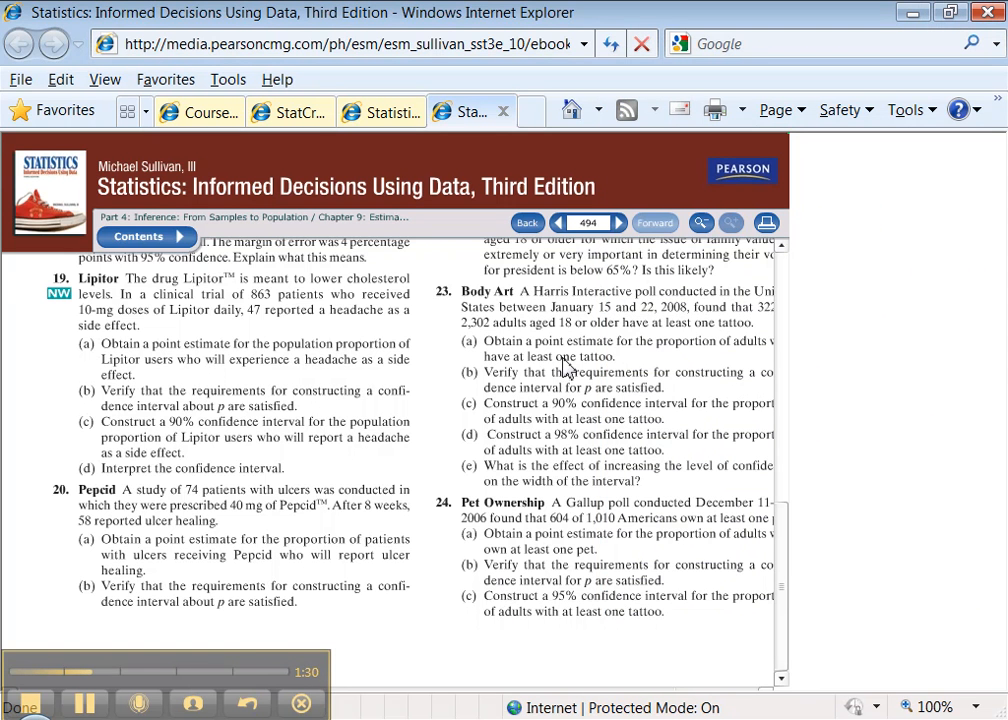
left_click(619, 222)
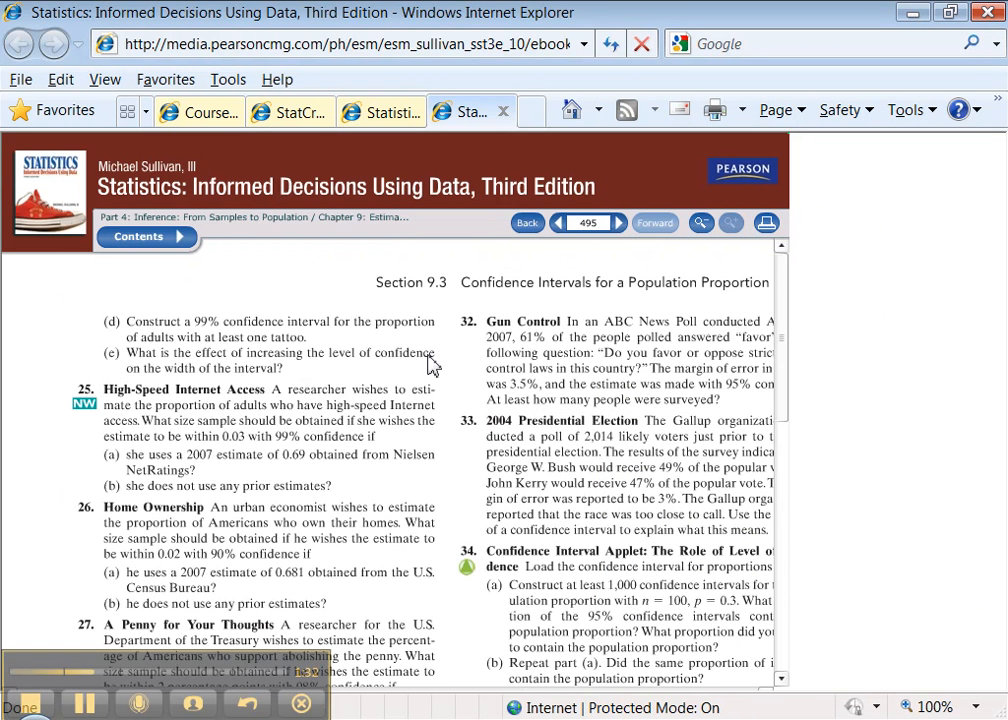
scroll(389, 398, "down", 3)
scroll(391, 400, "down", 5)
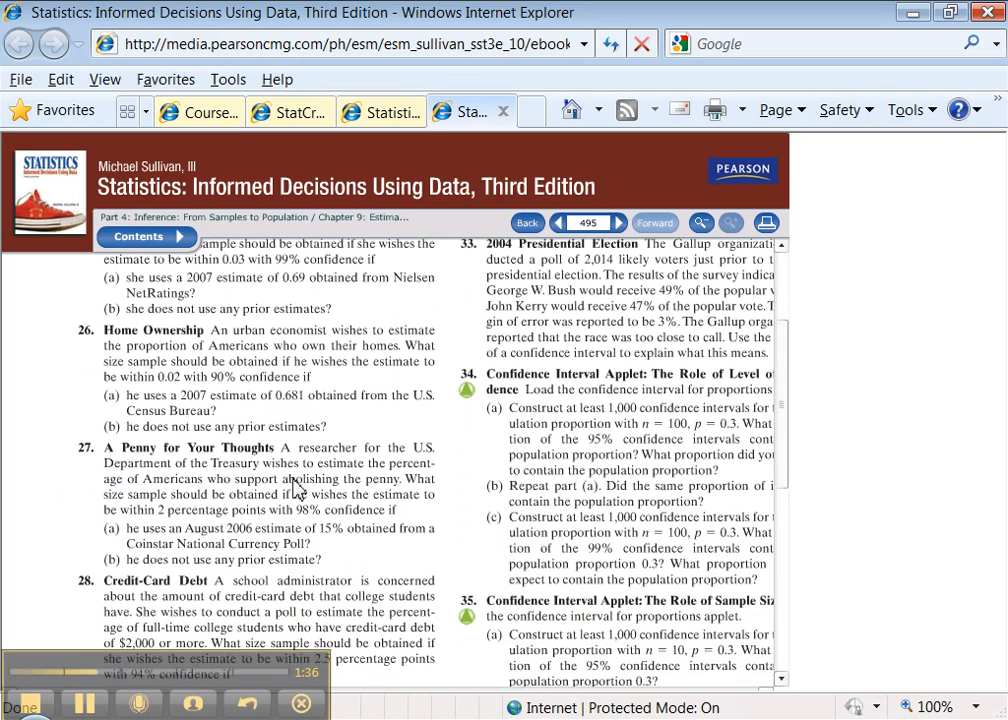
scroll(296, 490, "down", 1)
scroll(296, 445, "down", 1)
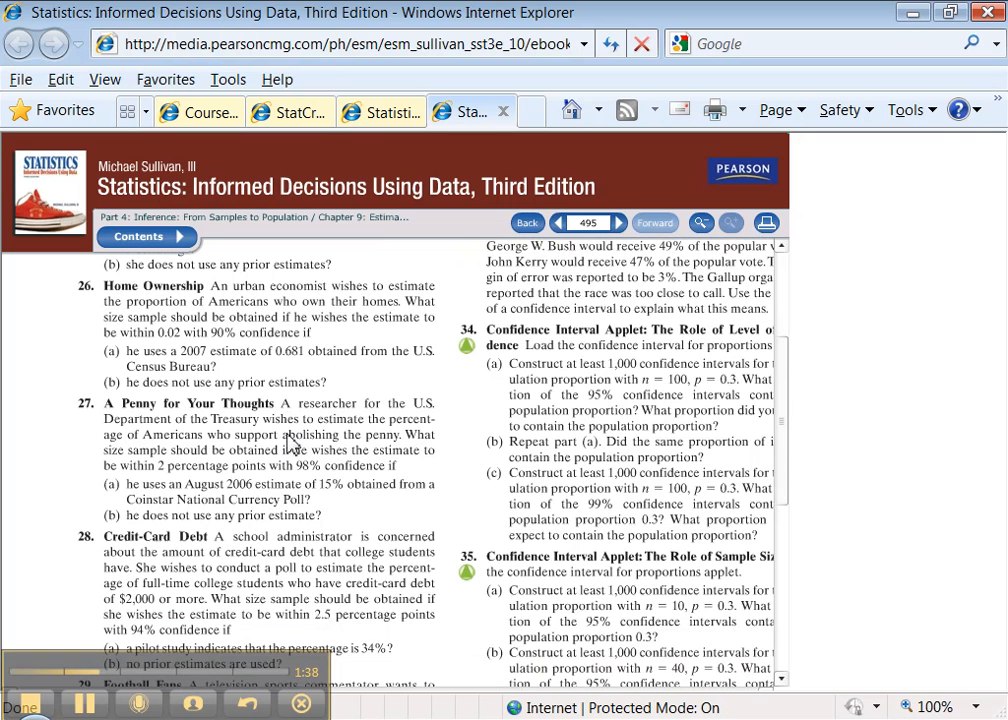
In the other textbook tab, go to page 492 and find the sample size formulas for estimating a population proportion
left_click(382, 113)
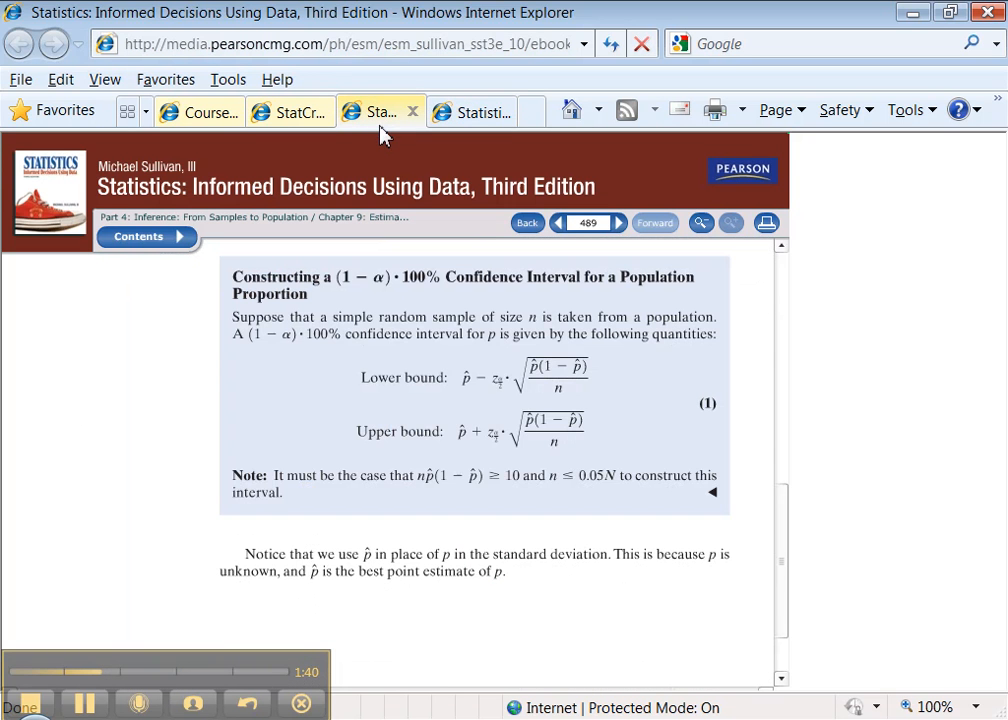
left_click(620, 226)
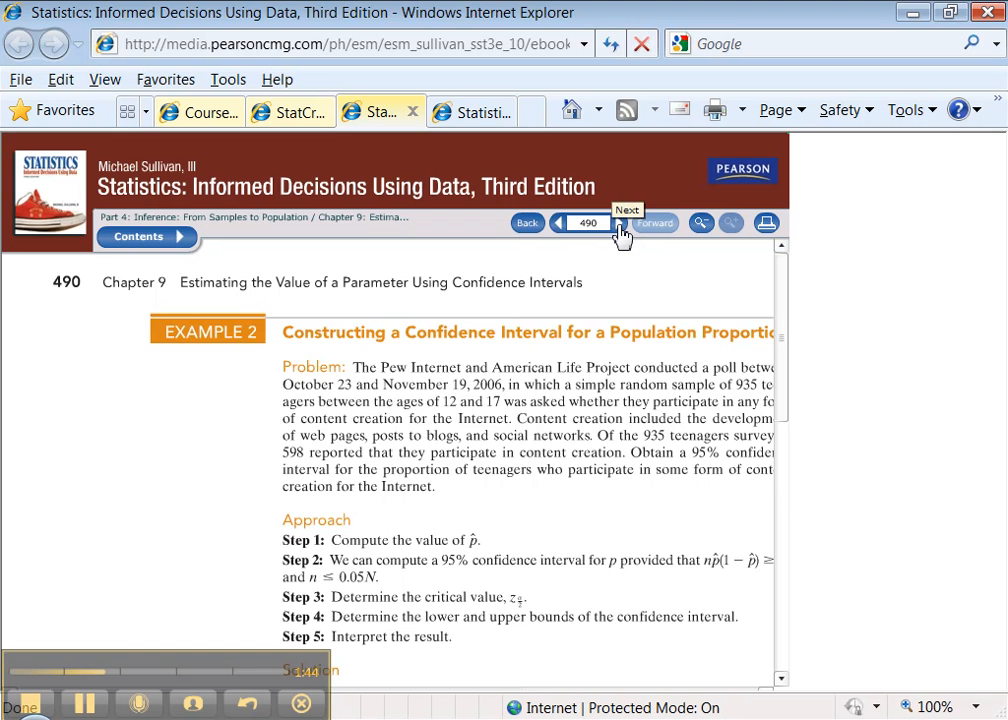
left_click(620, 226)
left_click(620, 226)
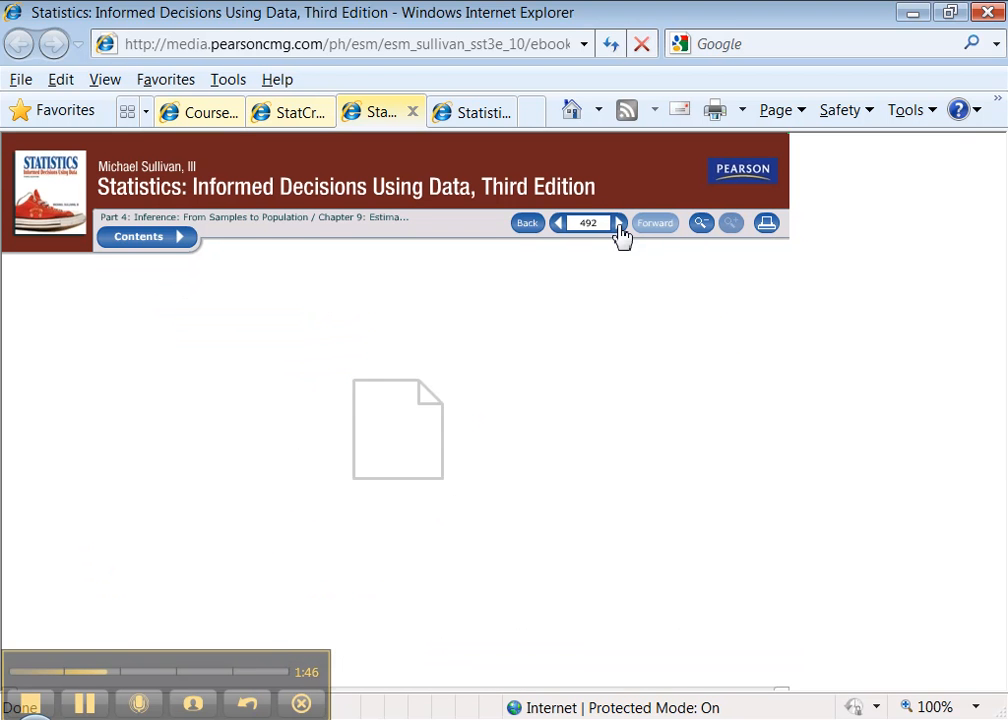
scroll(620, 318, "down", 5)
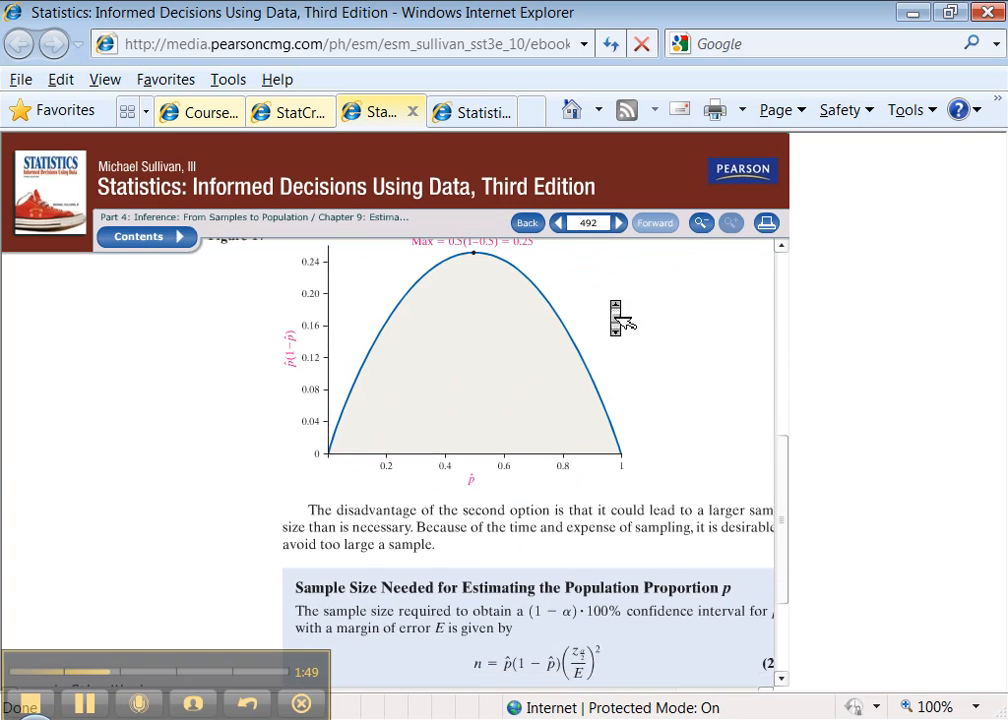
scroll(620, 318, "down", 2)
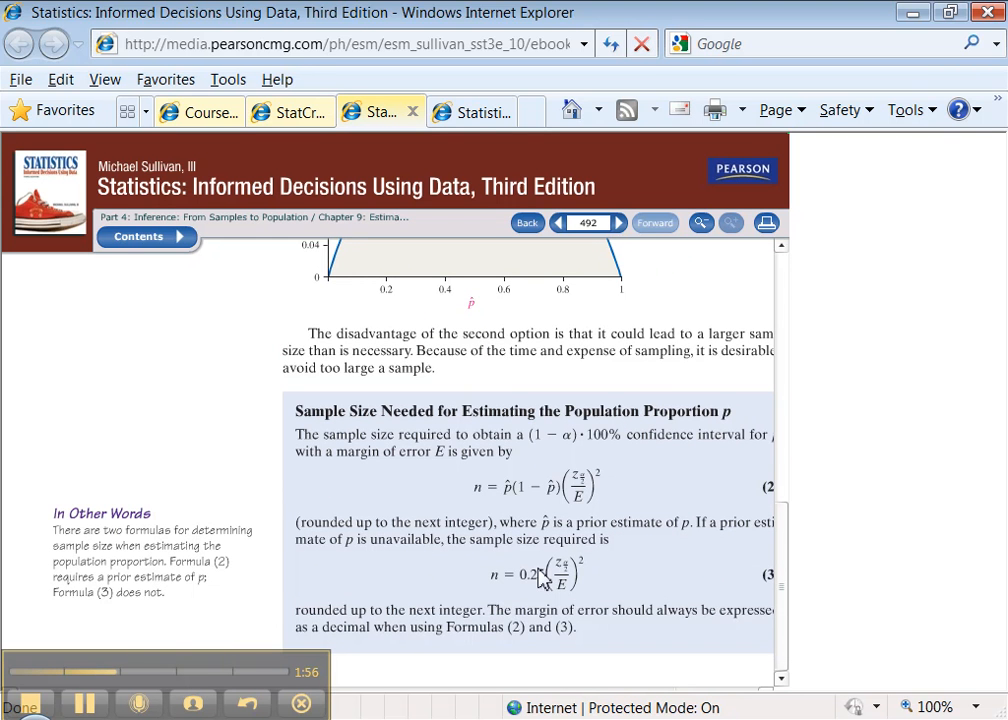
Return to exercise 27 in the textbook and bring the Excel workbook back up beside it
left_click(476, 113)
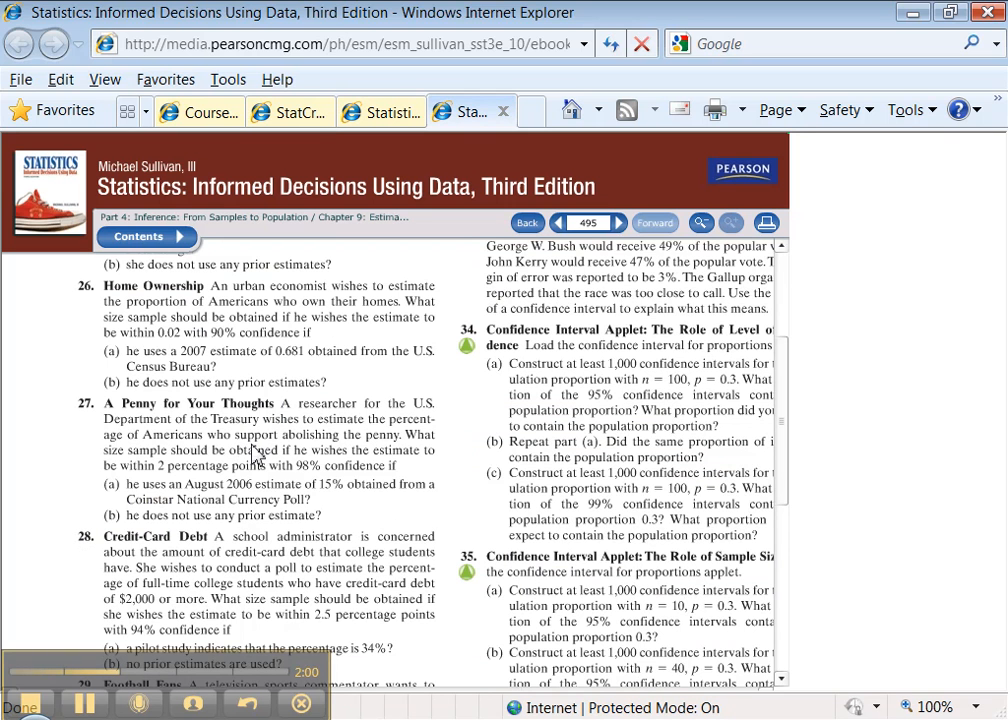
left_click(510, 719)
left_click(510, 719)
left_click(420, 718)
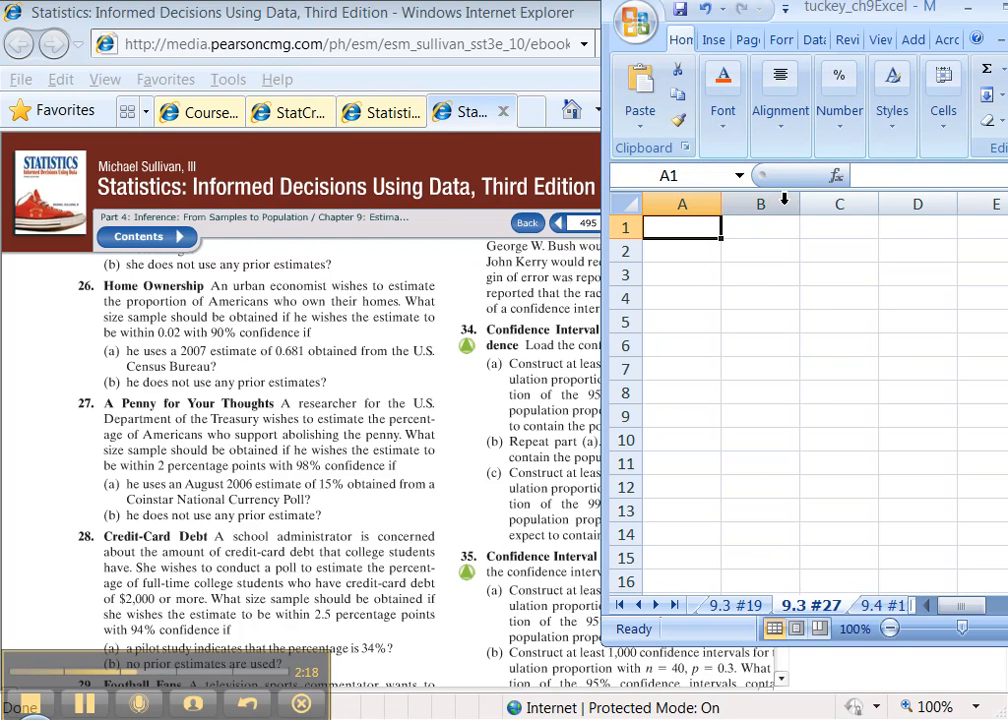
Label cell A1 C-level and enter the confidence level 0.98 in B1
type("C-el")
key("BackSpace")
key("BackSpace")
type("level")
key("Tab")
type("=")
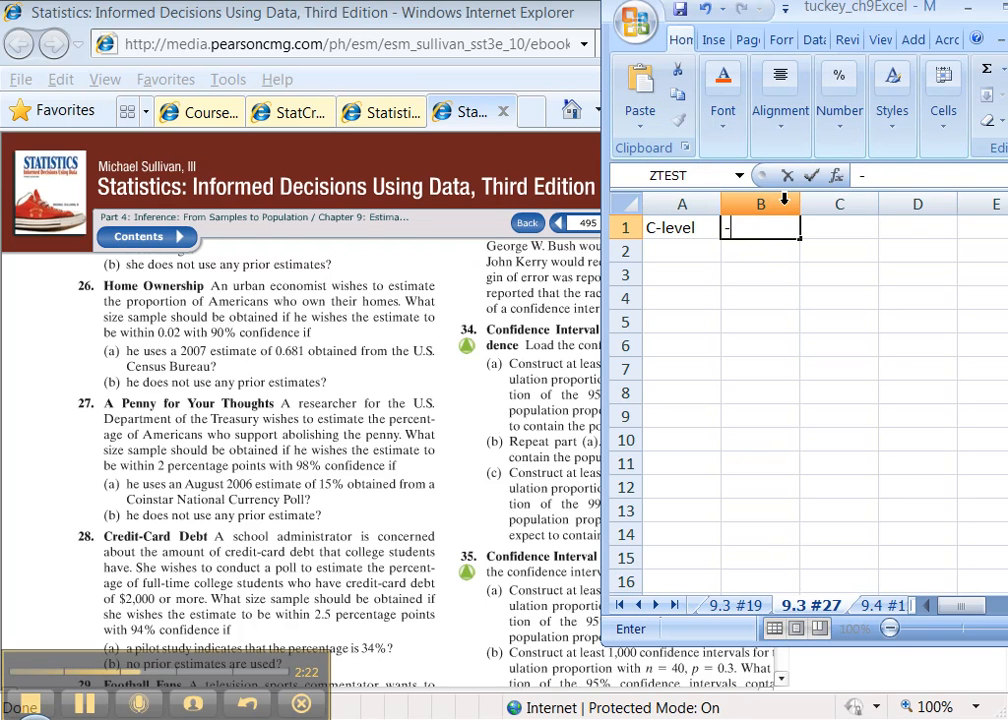
key("BackSpace")
type("0.98")
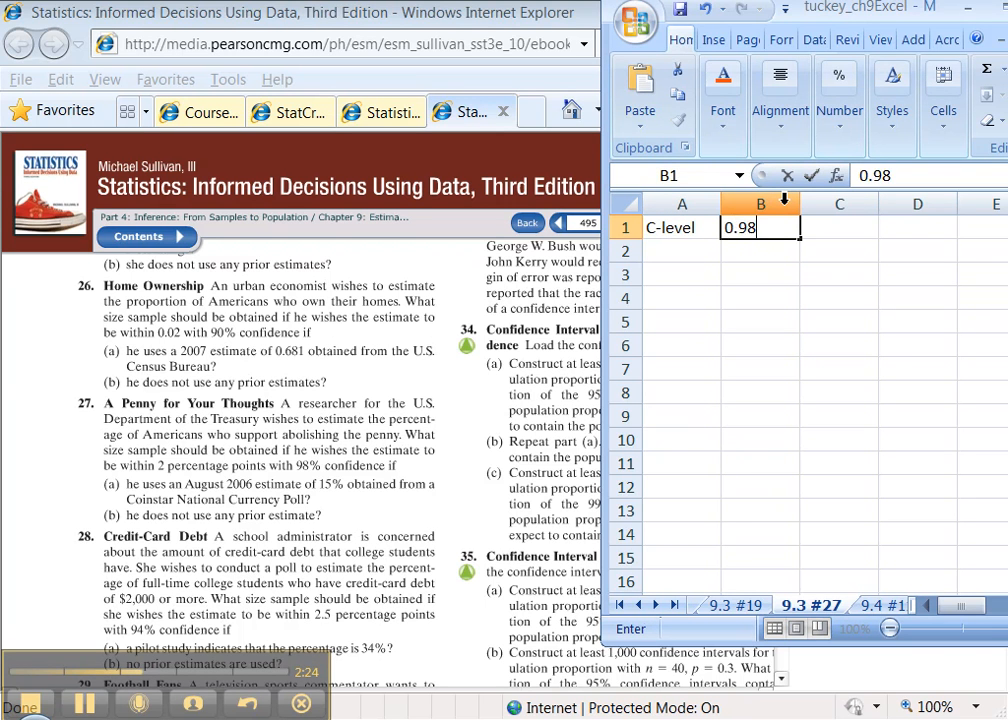
key("Return")
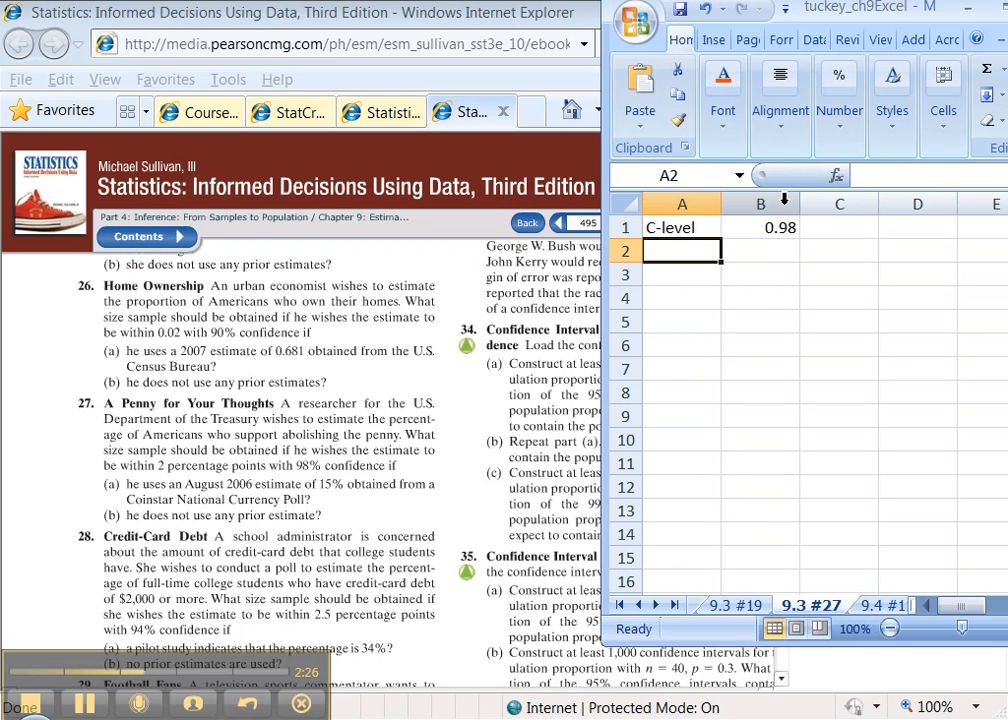
Label cell A2 Error and enter the margin of error 0.02 in B2
type("W")
key("BackSpace")
type("Error")
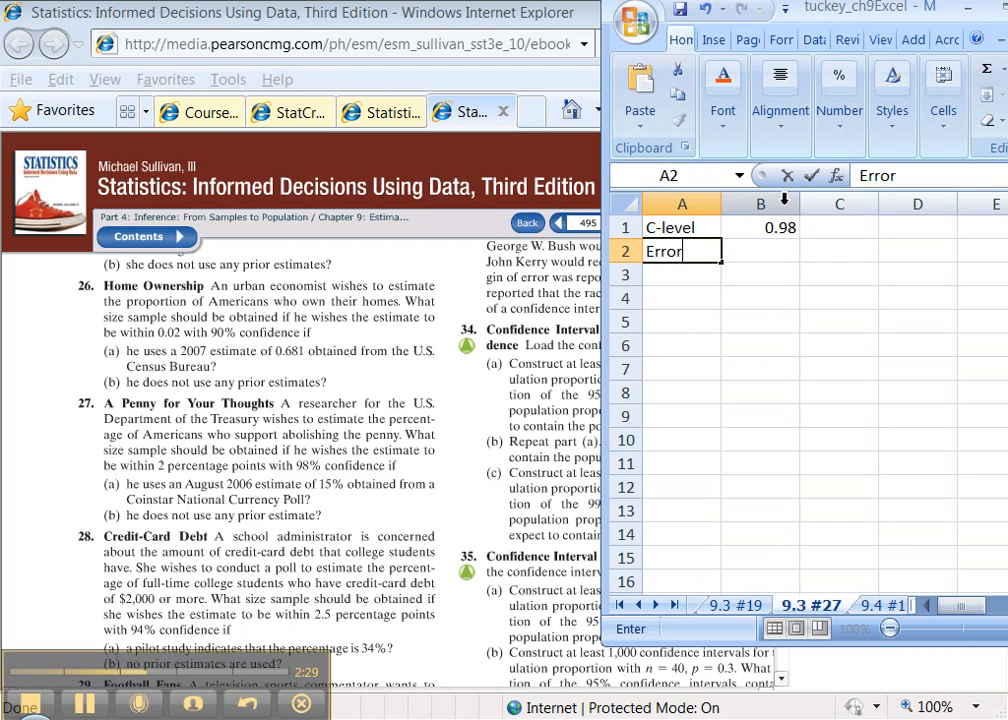
key("Tab")
type("0.02")
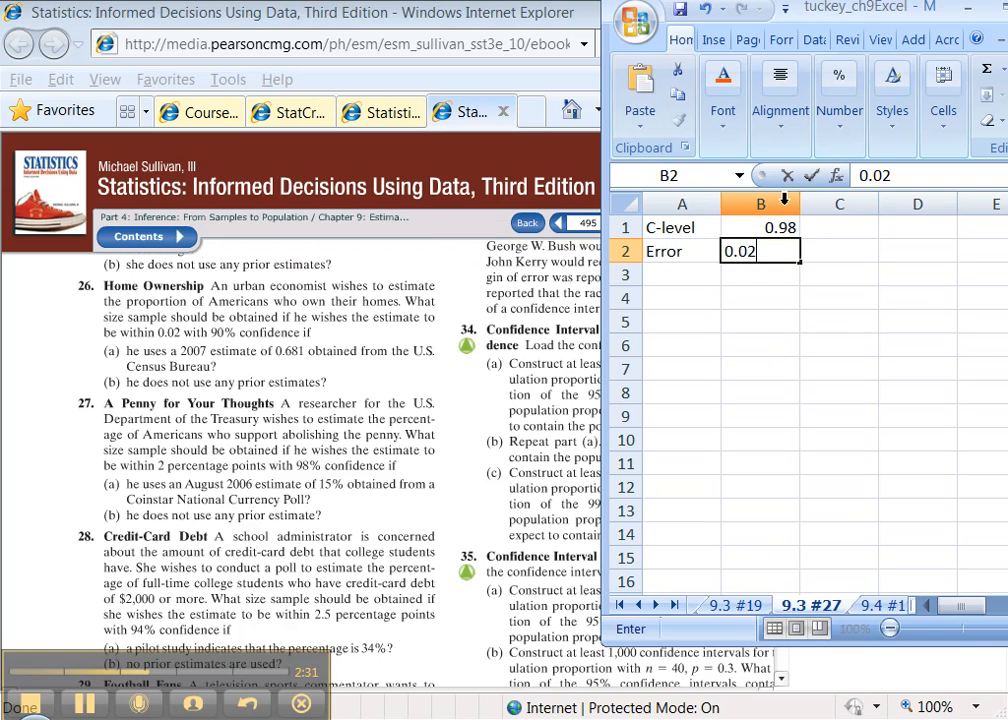
key("Return")
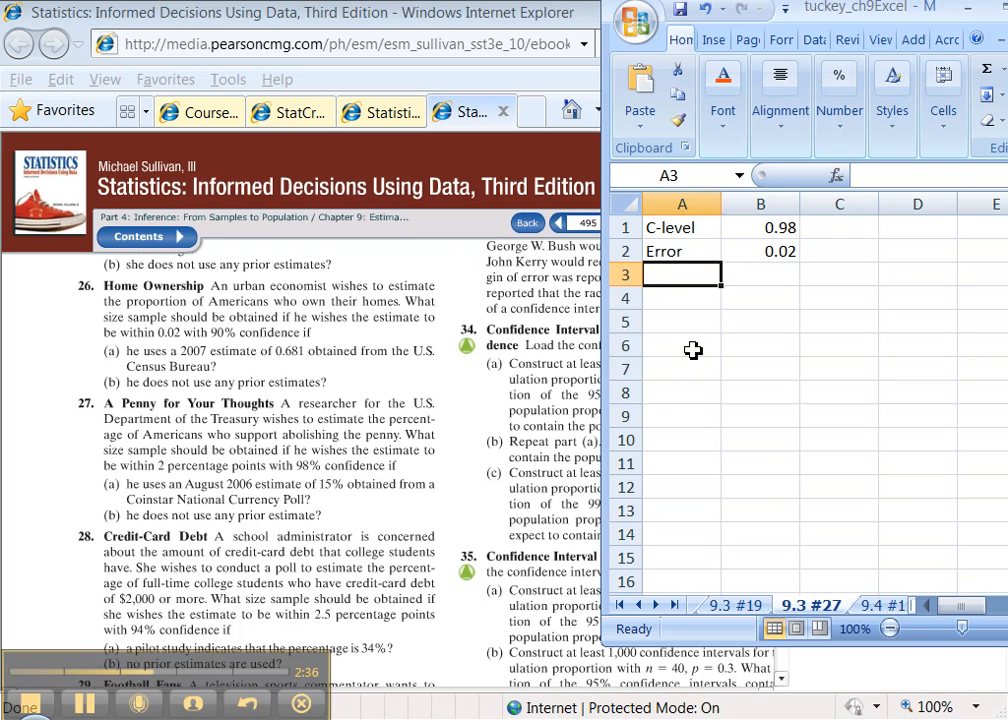
left_click(698, 296)
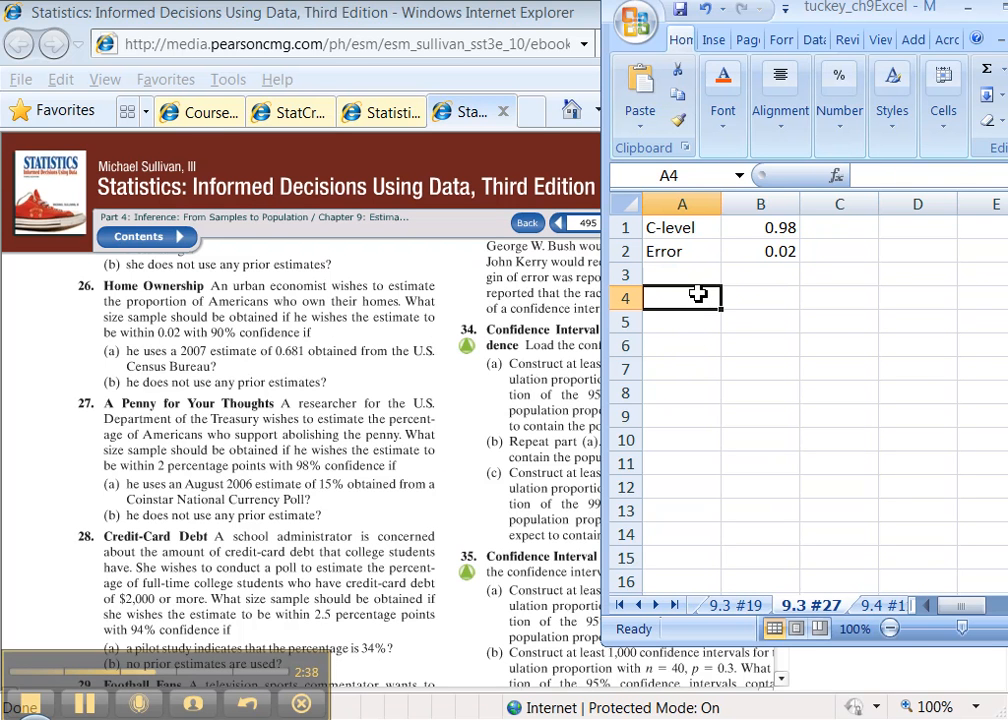
left_click(687, 346)
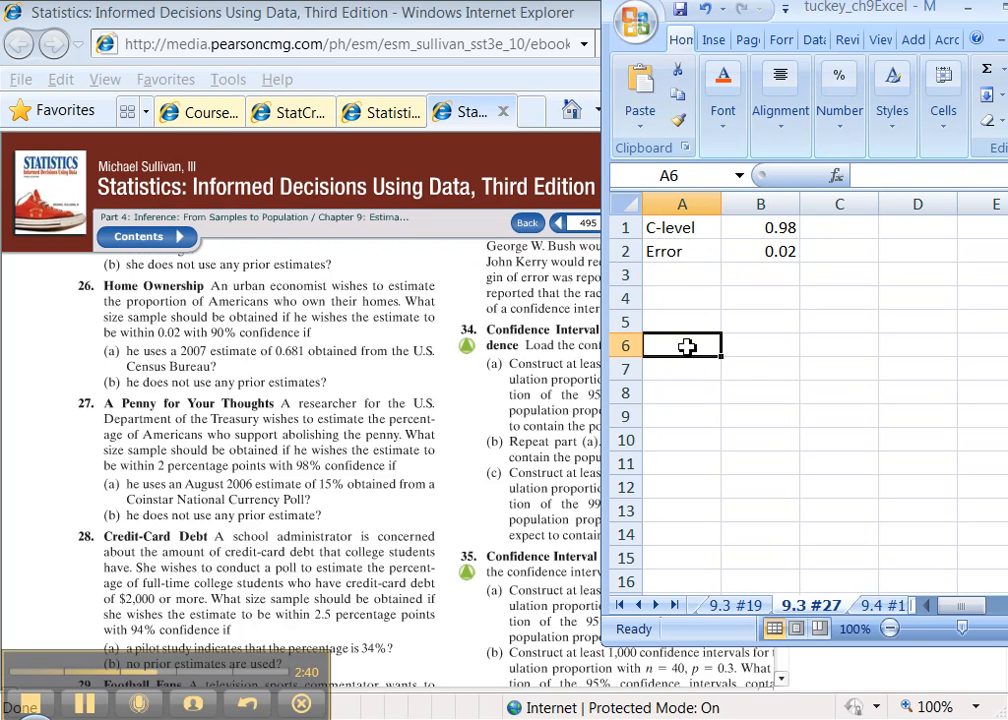
left_click(681, 283)
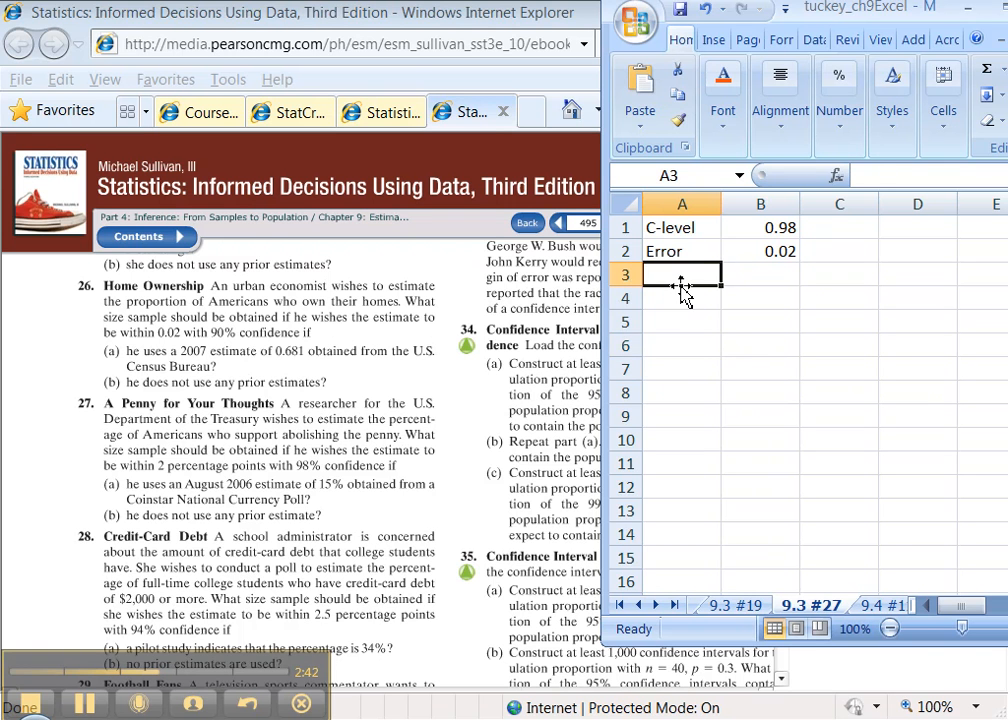
key("Down")
key("Down")
key("Down")
key("Up")
key("Up")
key("Up")
key("Down")
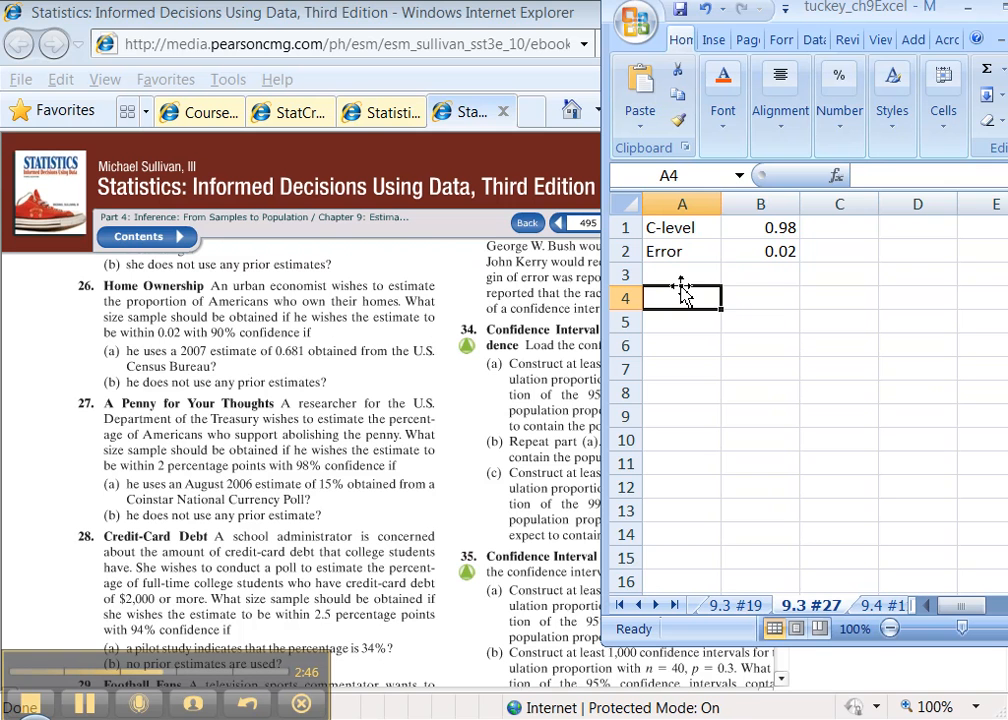
key("Up")
key("Up")
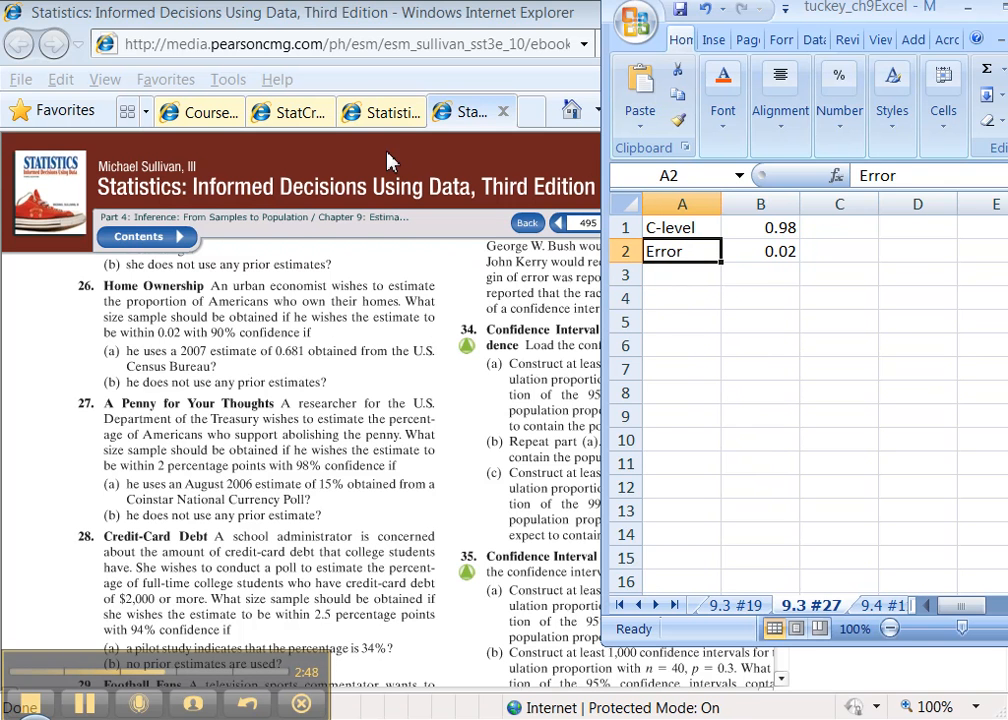
Show the textbook's sample size formulas beside the workbook, label A3 Alpha, and compute it in B3 as 1 minus the C-level in B1
left_click(385, 112)
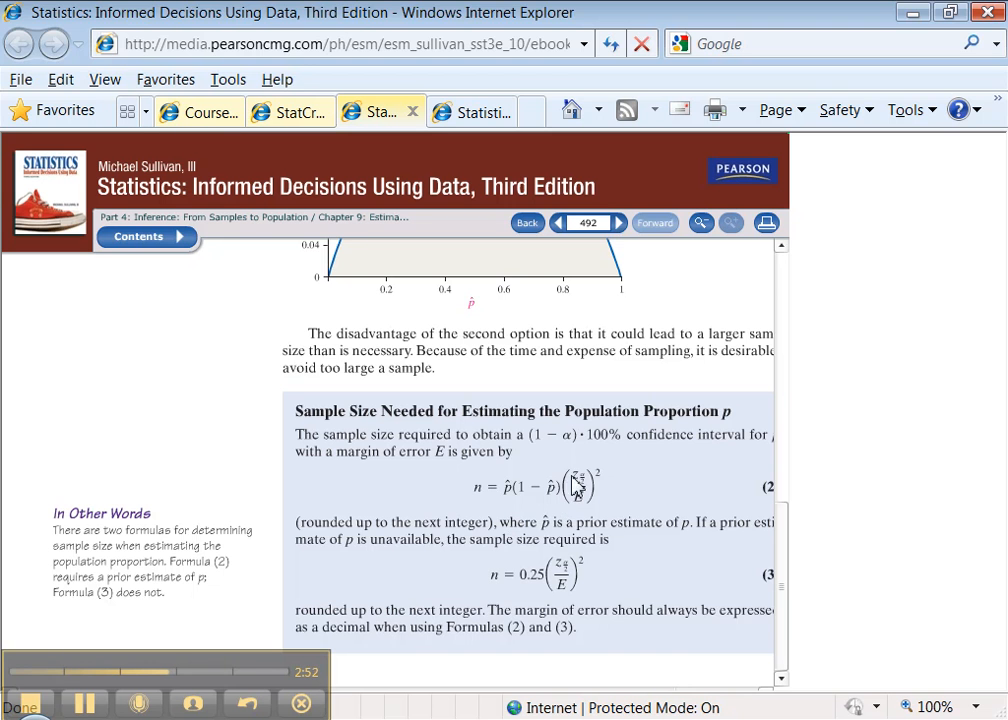
key("alt+Tab")
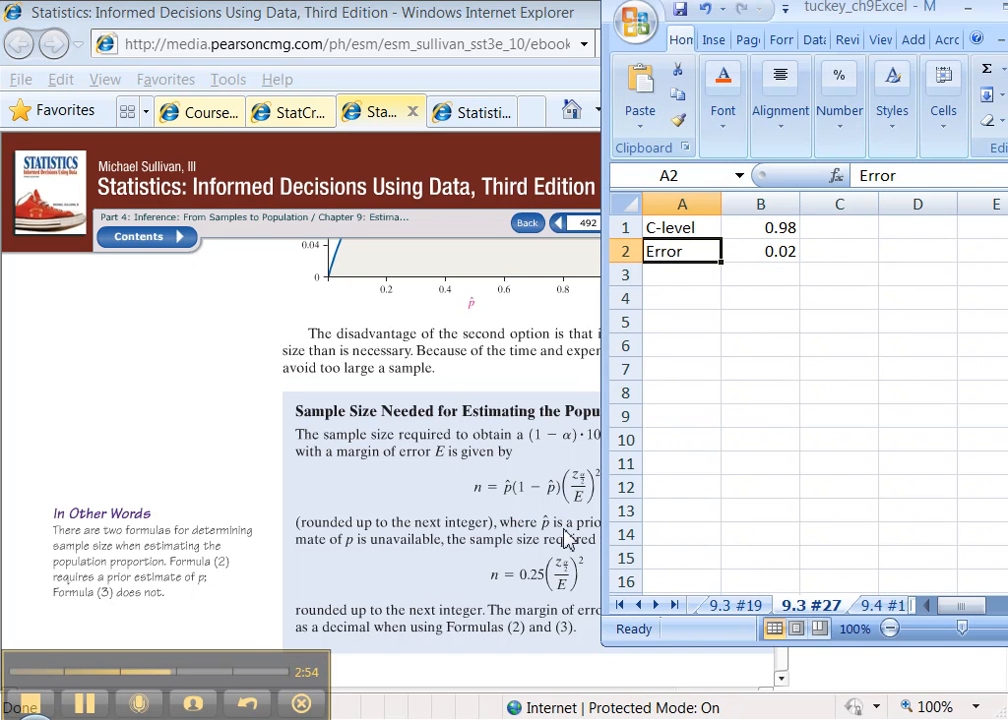
left_click(708, 267)
type("ALpha")
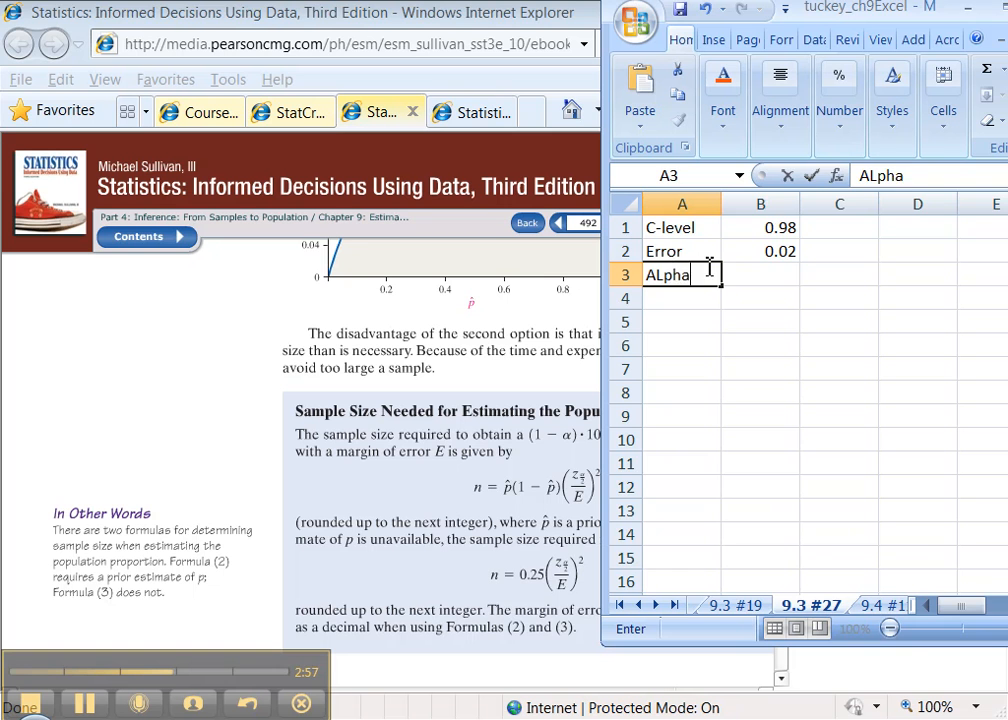
key("Tab")
type("=1-")
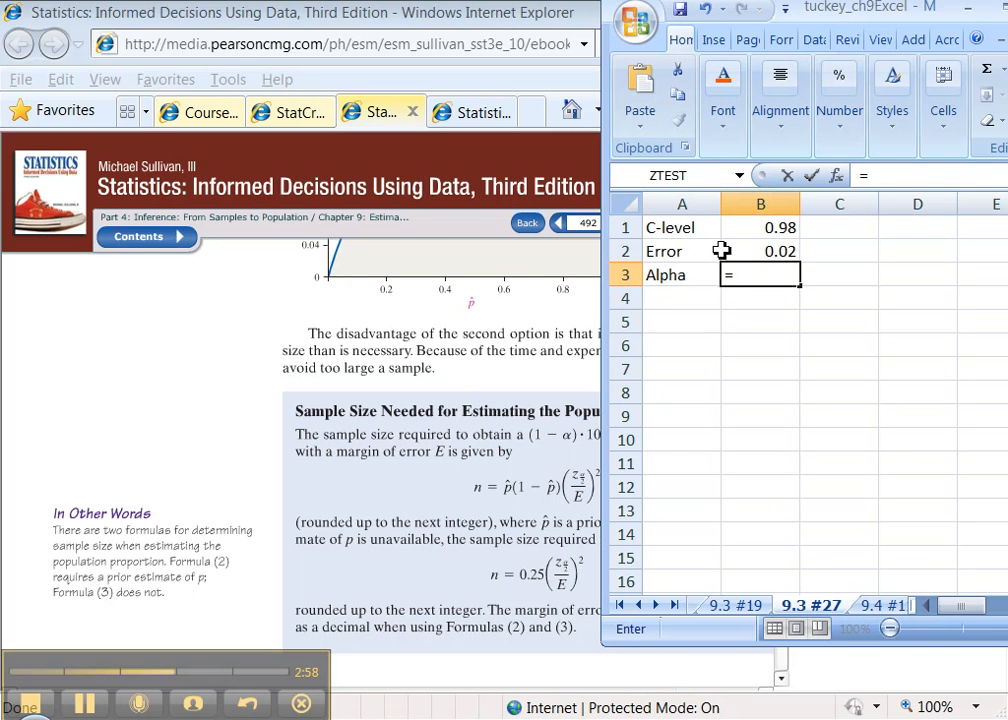
left_click(746, 237)
key("Return")
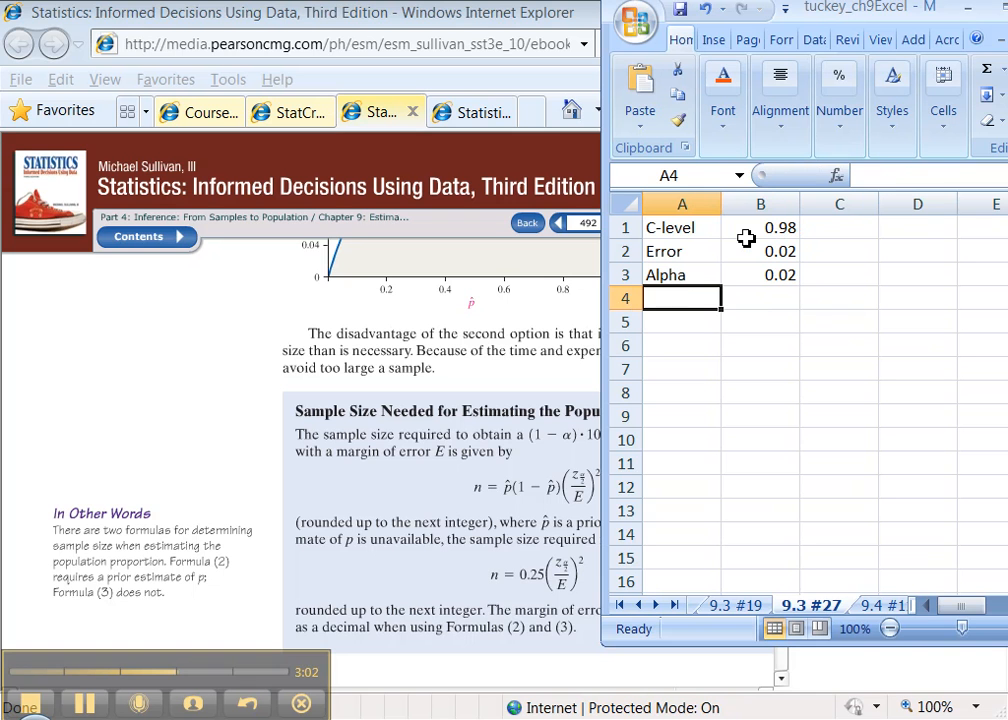
Label cell A4 alpha/2 and compute it in B4 with the formula =B3/2
type("alpha.")
key("BackSpace")
type("/2")
key("Tab")
type("=")
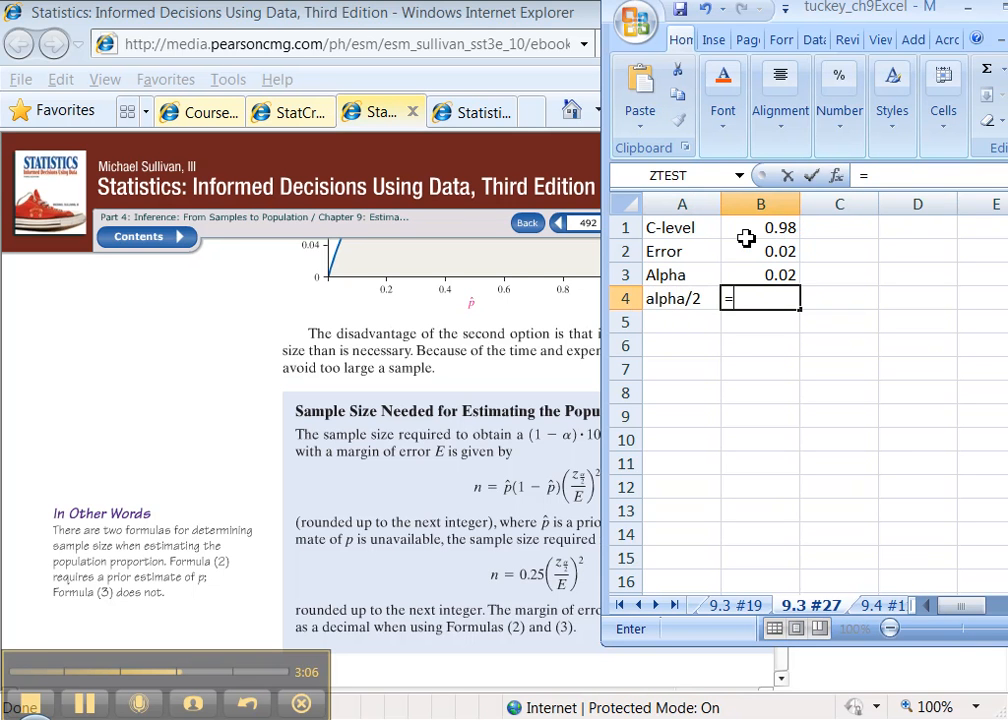
left_click(749, 268)
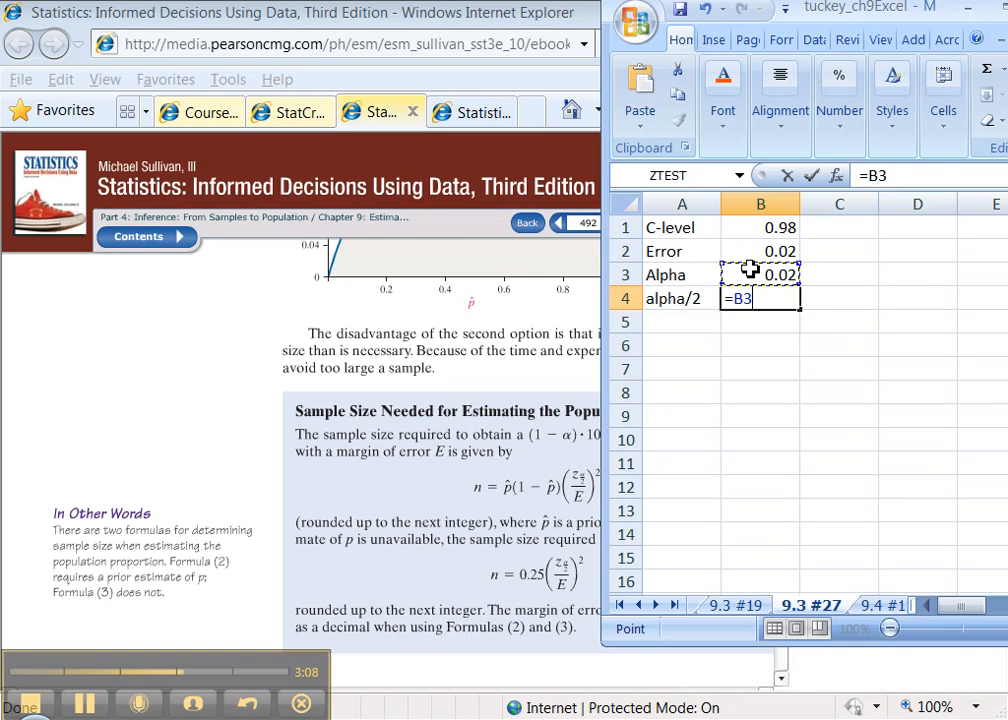
type("/2")
key("Return")
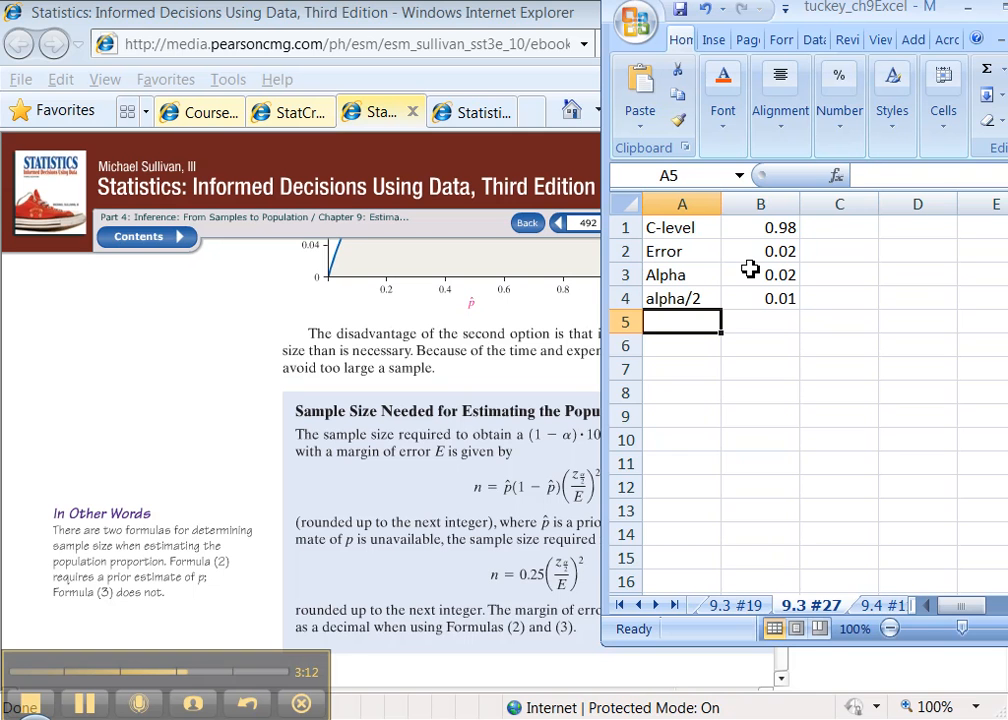
Label cell A5 Z-alpha/2 and compute the critical value in B5 with the formula =NORMSINV(1-B4)
type("Z")
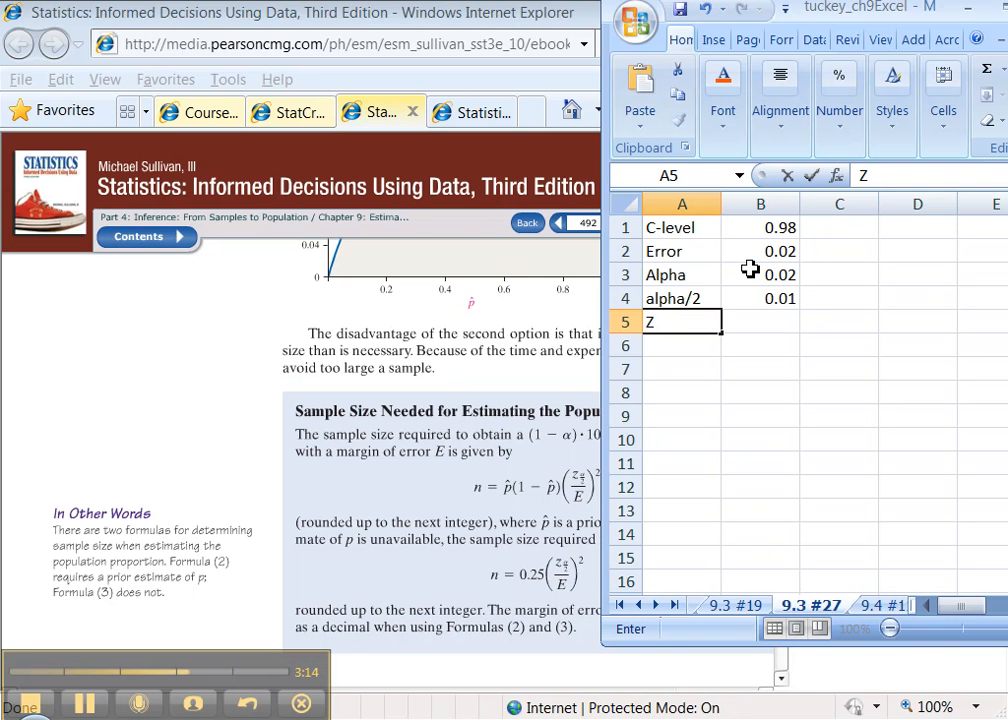
type("-alpha")
key("BackSpace")
type("ha/2")
key("Tab")
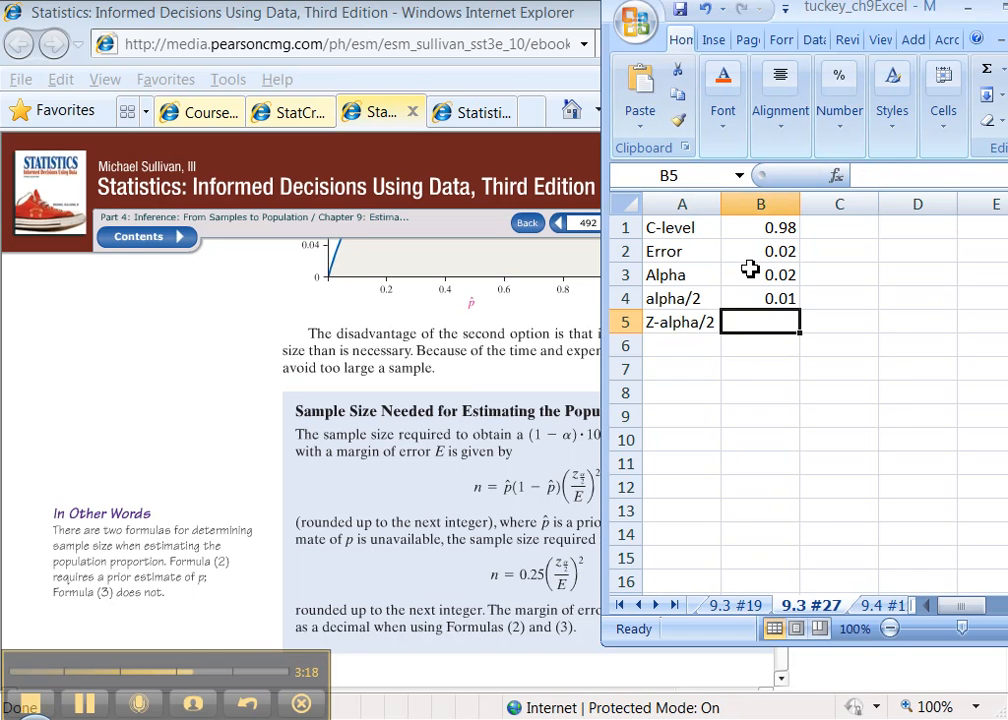
type("=NORMSINV(")
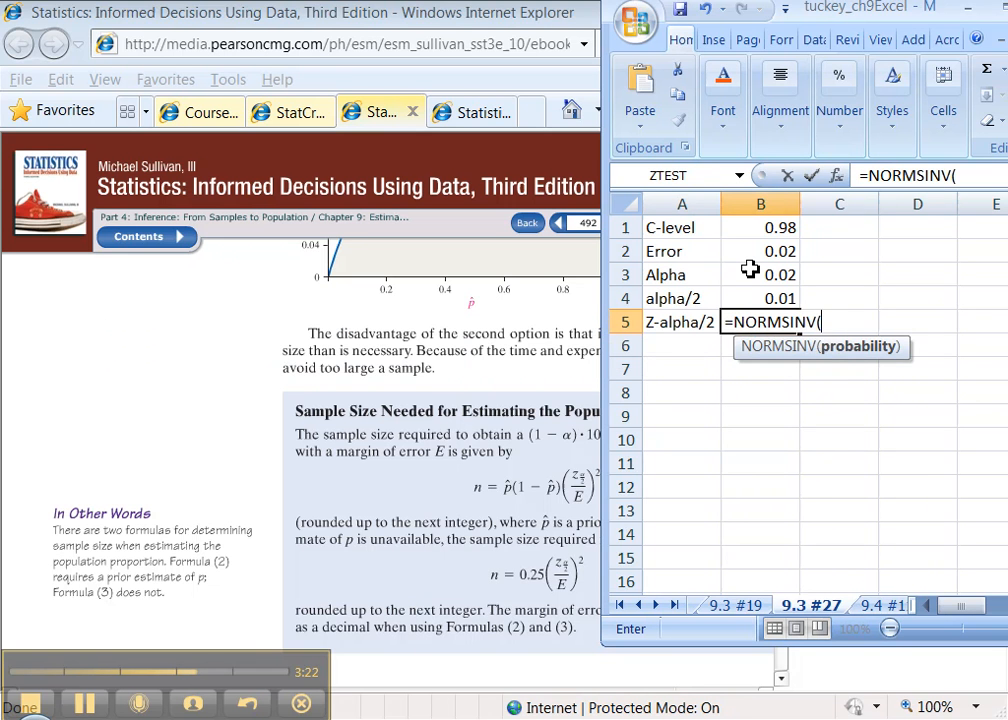
type("1")
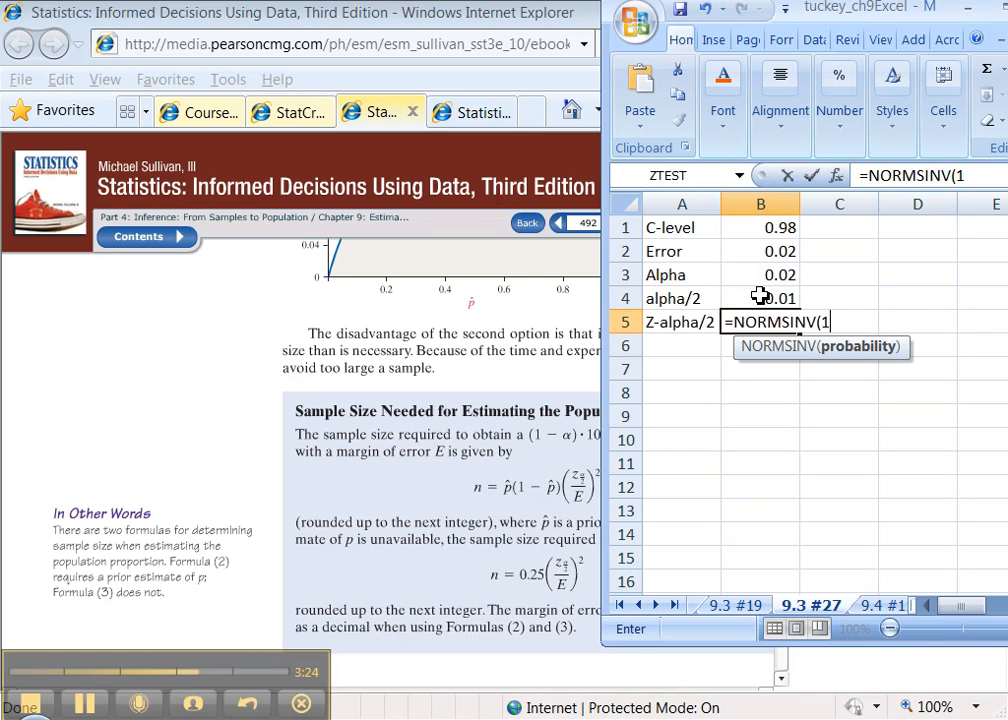
type("-")
left_click(760, 298)
type(")")
key("Return")
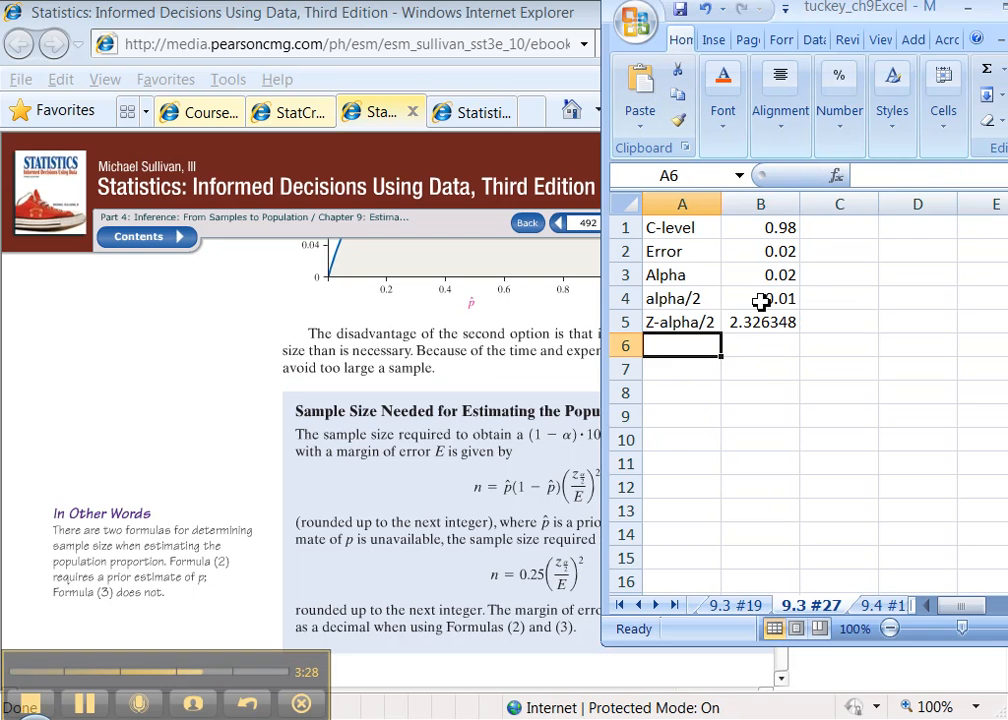
left_click(760, 298)
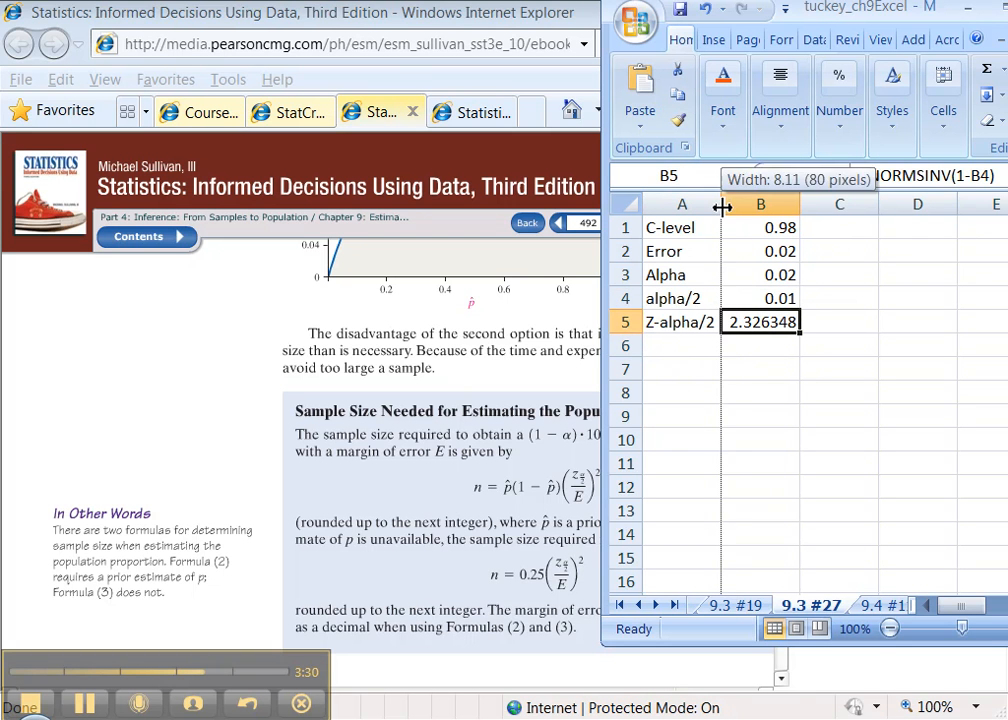
Label cell A7 p-hat and bring up exercise 27 in the textbook to look up the prior estimate
left_click(700, 343)
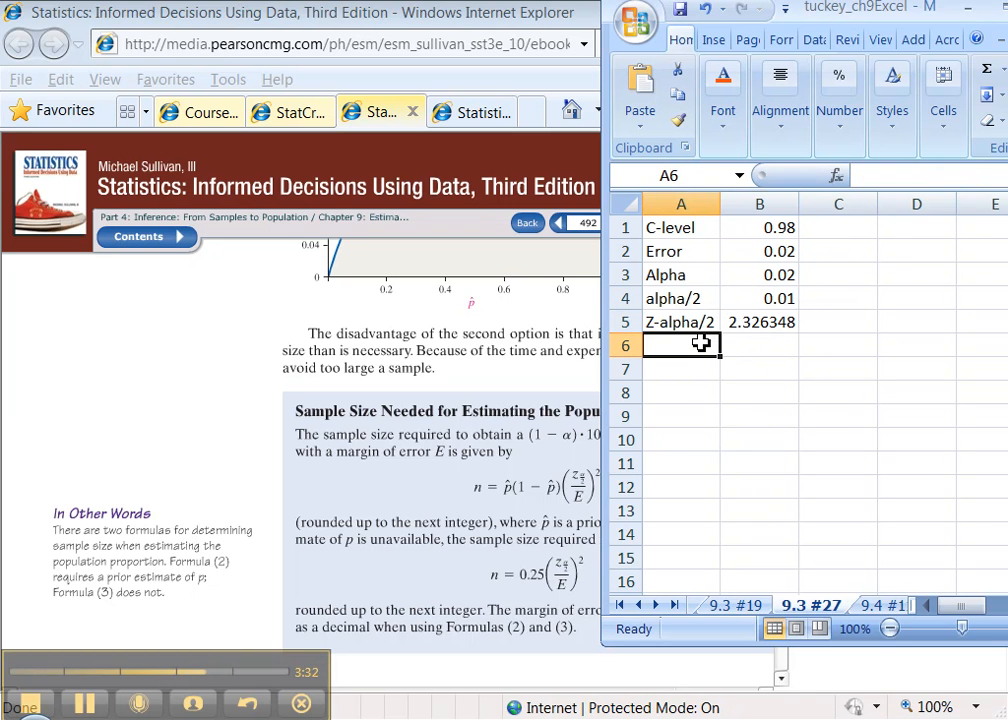
left_click(669, 393)
left_click(680, 369)
type("p-")
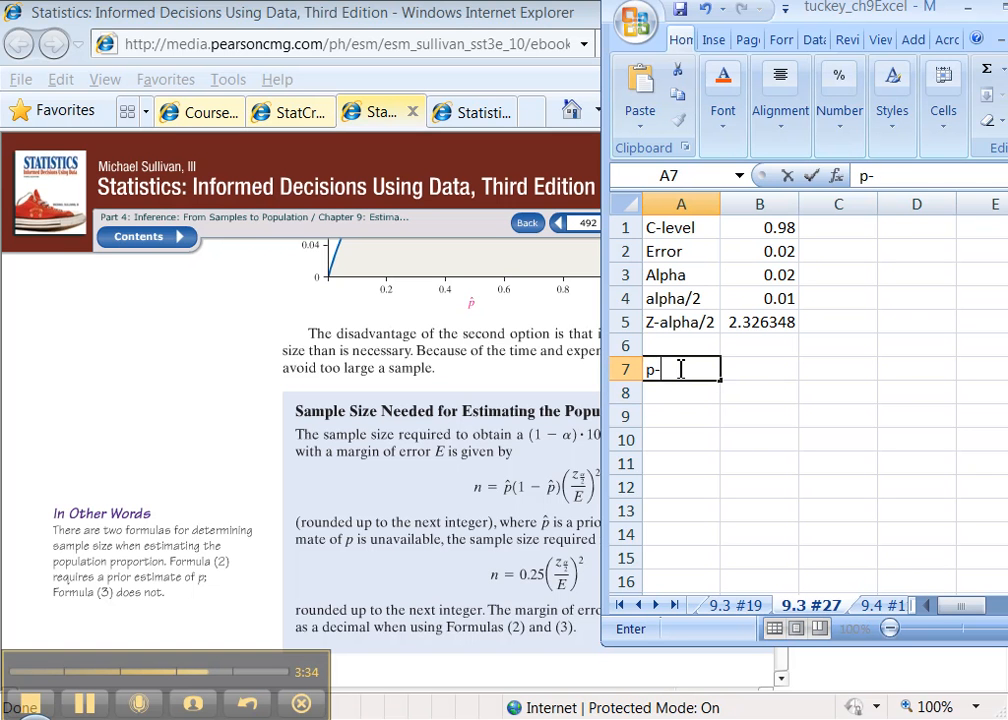
type("hgt")
key("Tab")
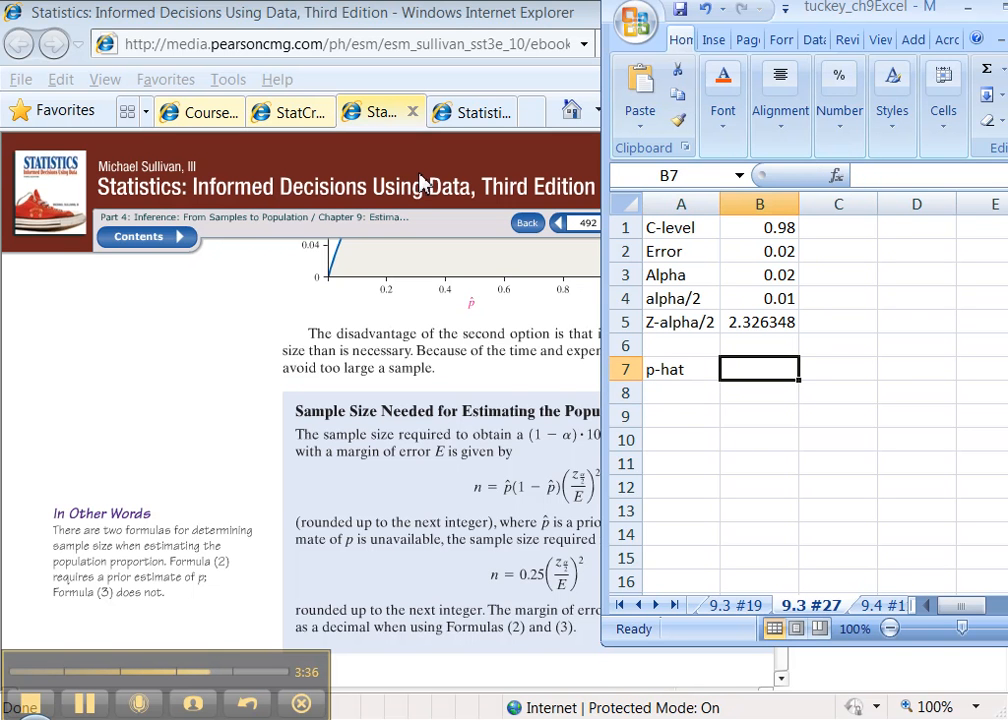
left_click(459, 114)
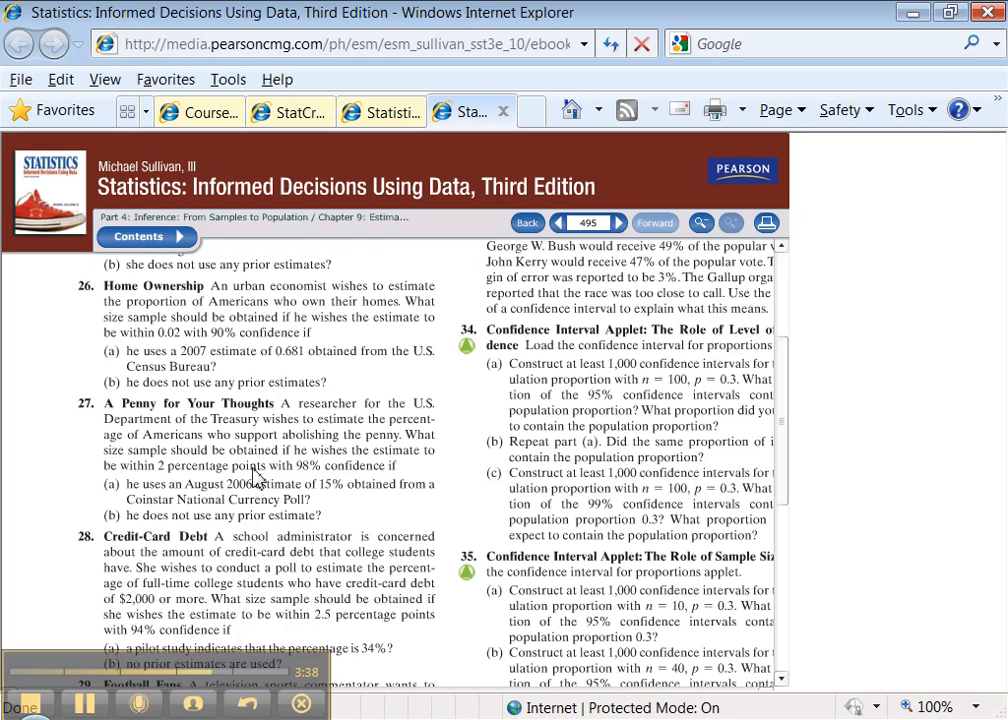